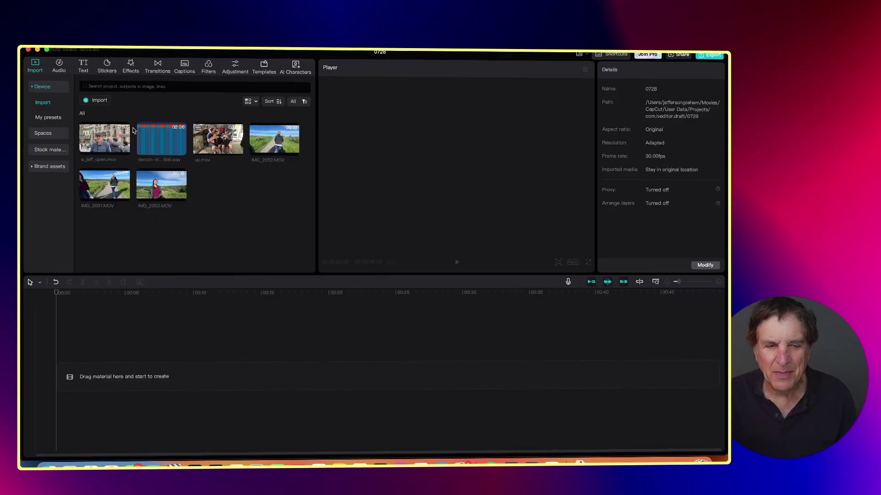
Add IMG_2051.MOV to the start of the timeline and cut away everything before 00:00:00:17
{"action": "left_click_drag", "start_coordinate": [106, 178], "coordinate": [80, 370]}
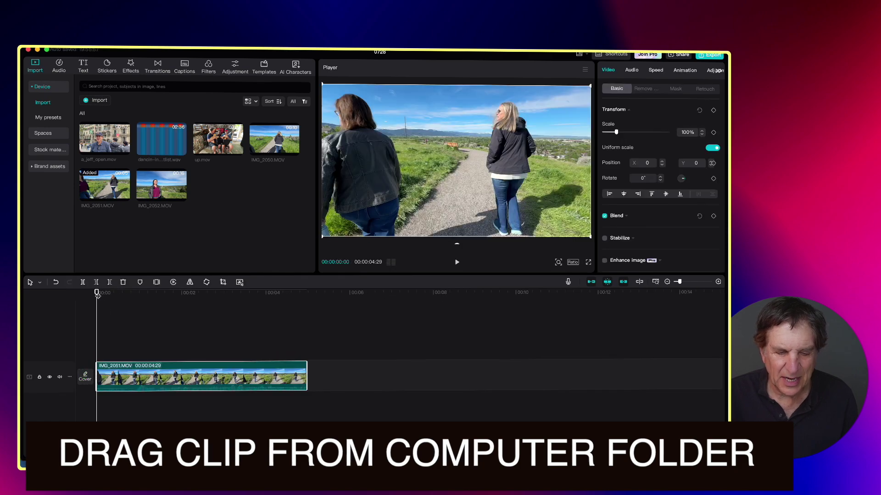
{"action": "mouse_move", "coordinate": [98, 294]}
{"action": "left_mouse_down"}
{"action": "mouse_move", "coordinate": [255, 297]}
{"action": "mouse_move", "coordinate": [97, 298]}
{"action": "mouse_move", "coordinate": [269, 294]}
{"action": "mouse_move", "coordinate": [102, 287]}
{"action": "mouse_move", "coordinate": [277, 287]}
{"action": "mouse_move", "coordinate": [102, 292]}
{"action": "left_mouse_up"}
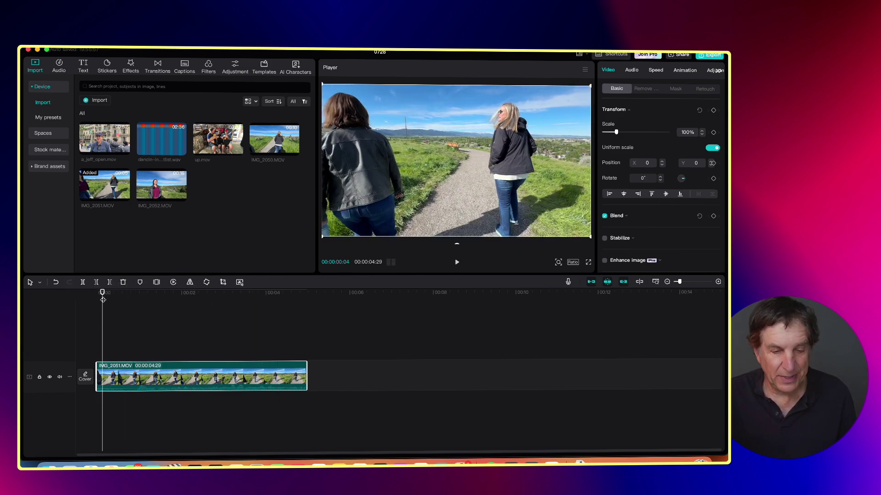
{"action": "left_click_drag", "start_coordinate": [102, 294], "coordinate": [122, 294]}
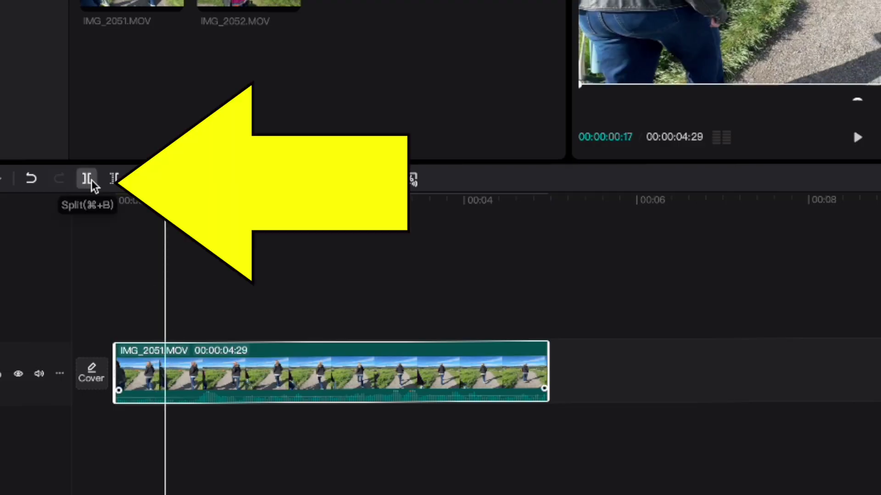
{"action": "left_click", "coordinate": [87, 180]}
{"action": "left_click", "coordinate": [149, 374]}
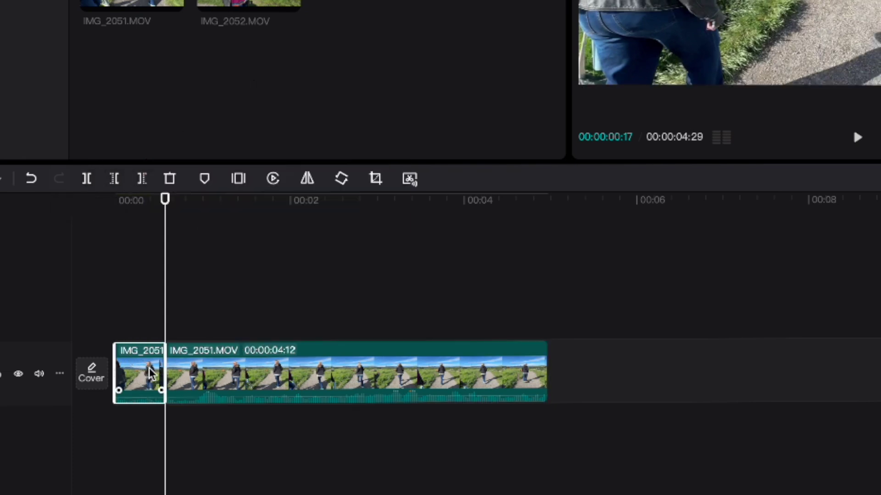
{"action": "key", "text": "Delete"}
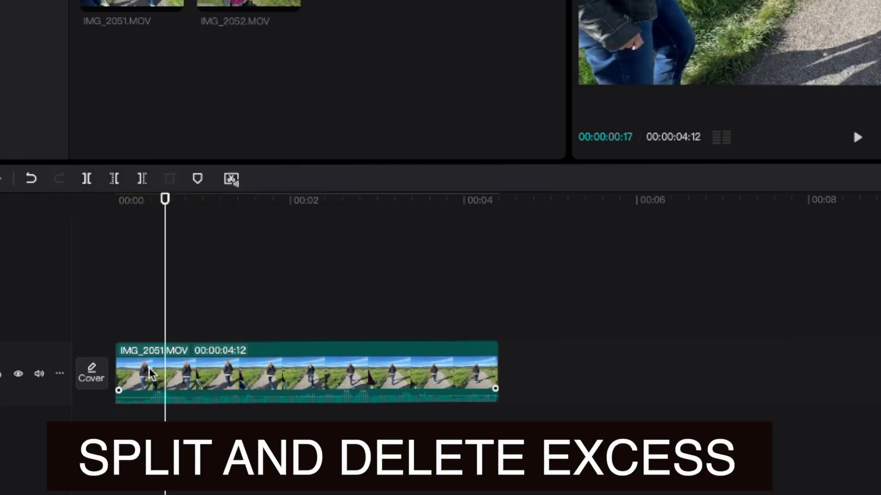
Trim the end of the IMG_2051.MOV clip so that it lasts 00:00:03:02
{"action": "left_click_drag", "start_coordinate": [166, 199], "coordinate": [377, 223]}
{"action": "left_click", "coordinate": [494, 358]}
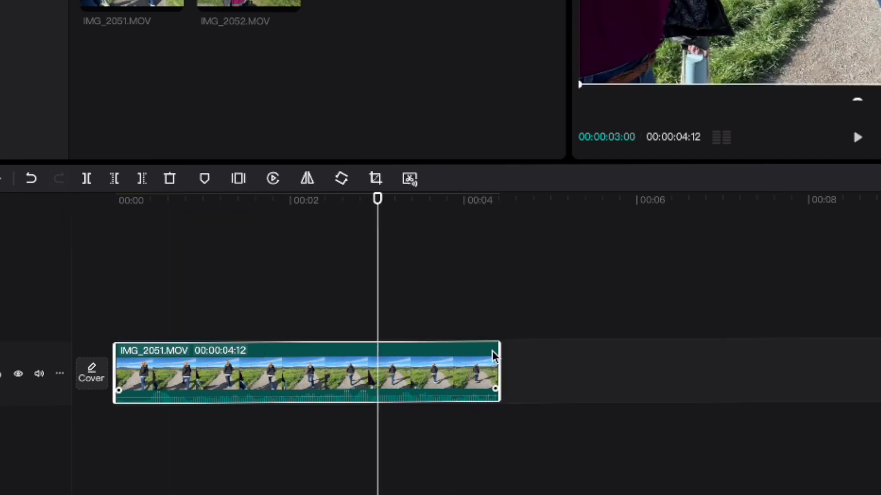
{"action": "left_click_drag", "start_coordinate": [498, 360], "coordinate": [383, 357]}
Split the IMG_2051.MOV clip at 00:00:02:13 and delete the part after the cut
{"action": "left_click_drag", "start_coordinate": [379, 206], "coordinate": [326, 211]}
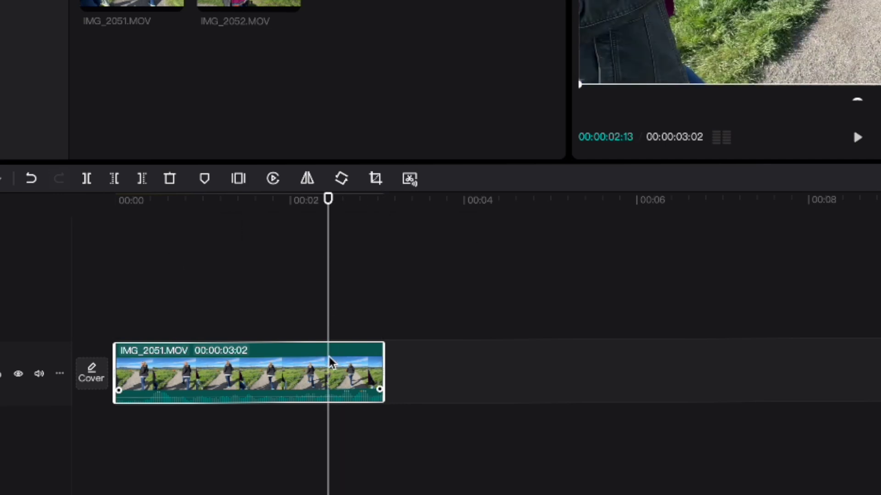
{"action": "left_click", "coordinate": [87, 179]}
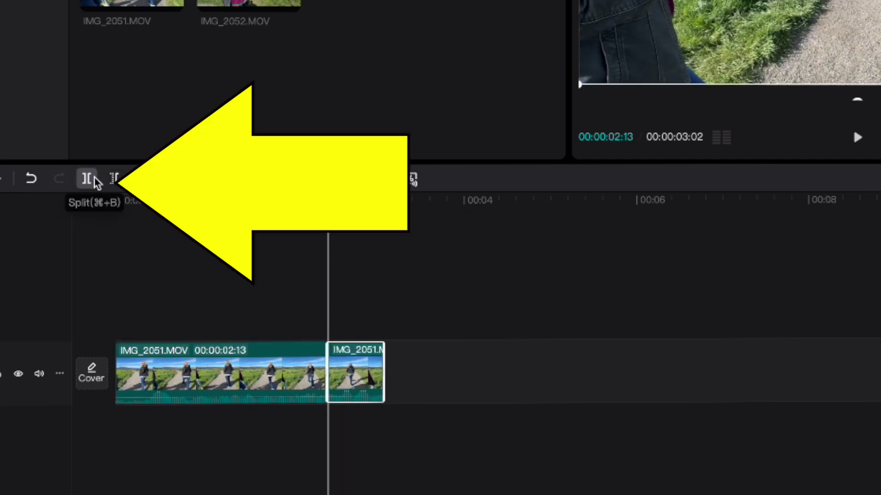
{"action": "key", "text": "Delete"}
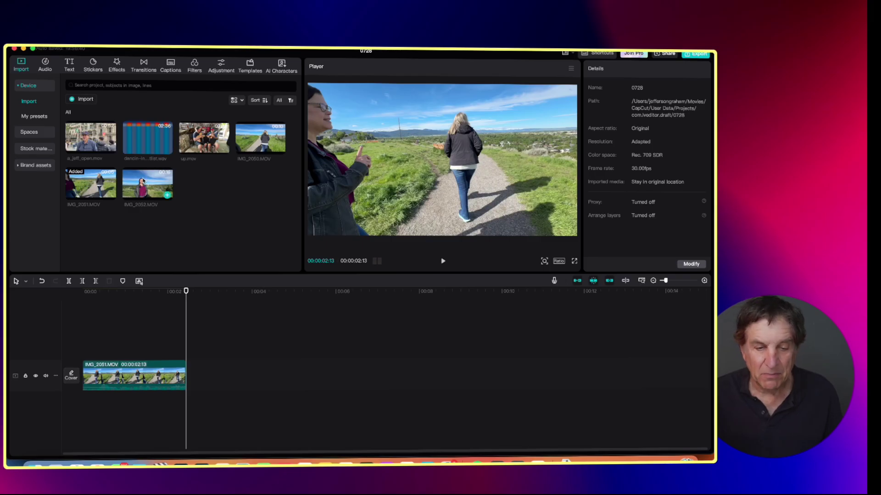
Append IMG_2052.MOV and up.mov to the main track after the trimmed IMG_2051.MOV clip
{"action": "left_click_drag", "start_coordinate": [146, 185], "coordinate": [195, 375]}
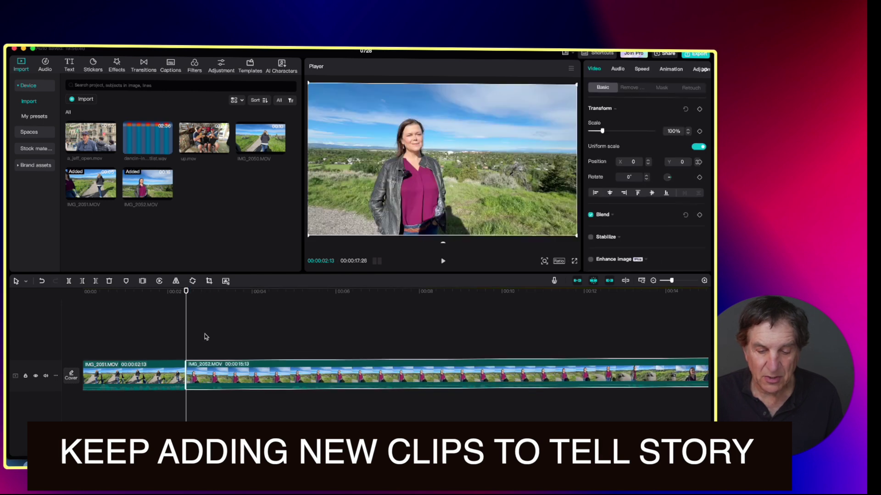
{"action": "scroll", "coordinate": [222, 331], "scroll_direction": "right", "scroll_amount": 5}
{"action": "scroll", "coordinate": [222, 330], "scroll_direction": "left", "scroll_amount": 2}
{"action": "key", "text": "super+minus"}
{"action": "key", "text": "super+minus"}
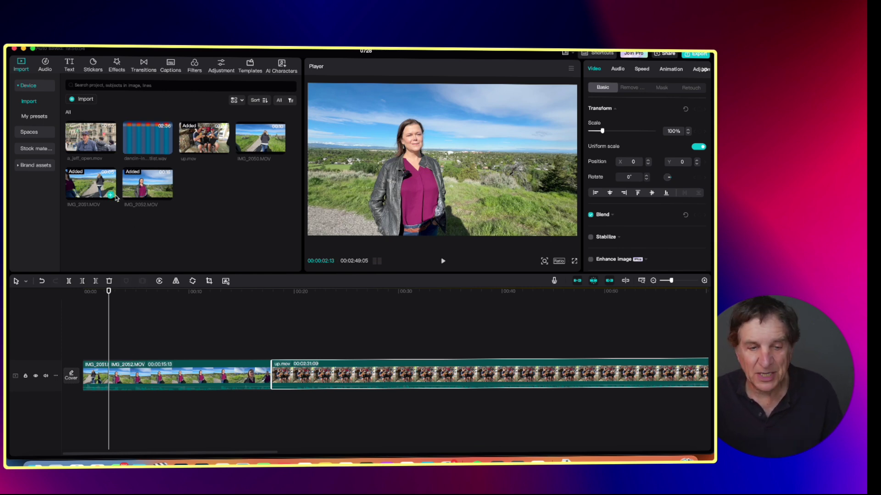
Place IMG_2051.MOV as B-roll on a track above the main clips, starting at the beginning, with the playhead at 00:00:01:22
{"action": "left_click_drag", "start_coordinate": [102, 188], "coordinate": [84, 343]}
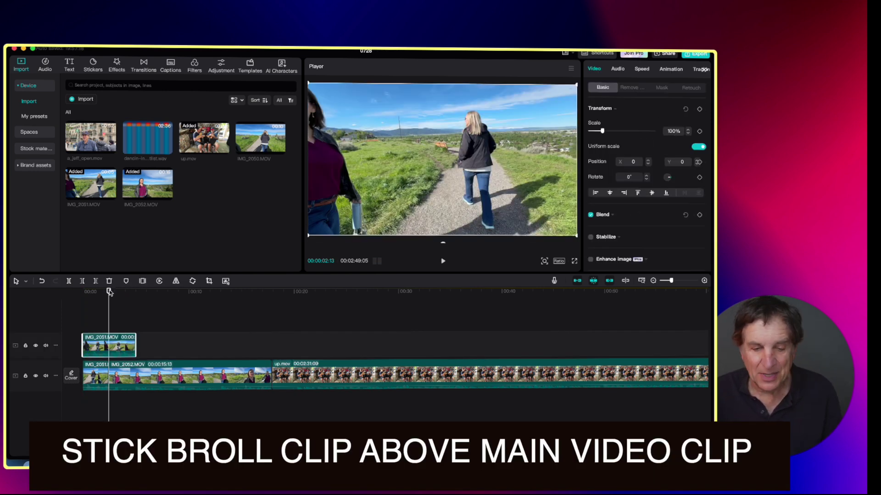
{"action": "mouse_move", "coordinate": [110, 291]}
{"action": "left_mouse_down"}
{"action": "mouse_move", "coordinate": [80, 291]}
{"action": "mouse_move", "coordinate": [121, 291]}
{"action": "mouse_move", "coordinate": [100, 291]}
{"action": "left_mouse_up"}
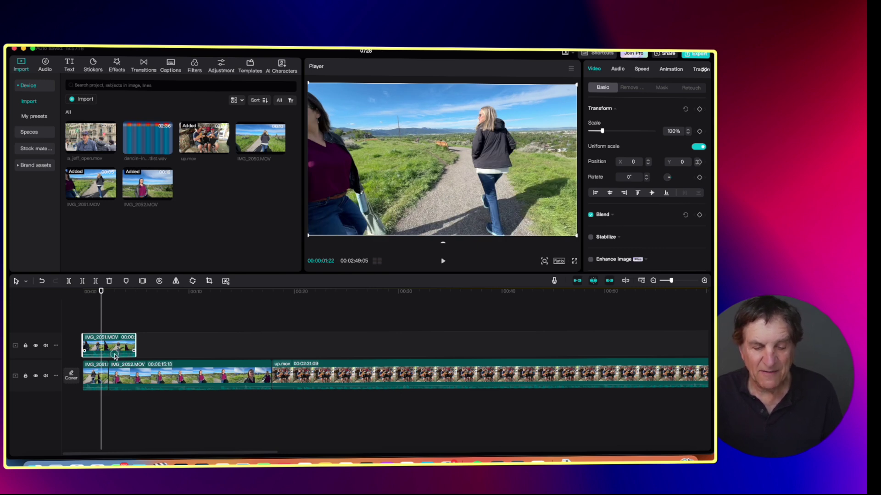
{"action": "left_click_drag", "start_coordinate": [115, 357], "coordinate": [115, 357]}
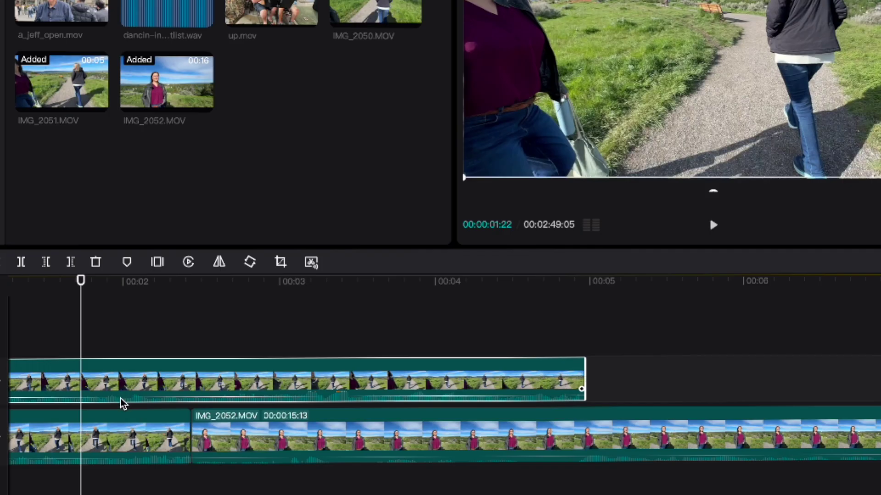
{"action": "left_click_drag", "start_coordinate": [122, 404], "coordinate": [120, 409]}
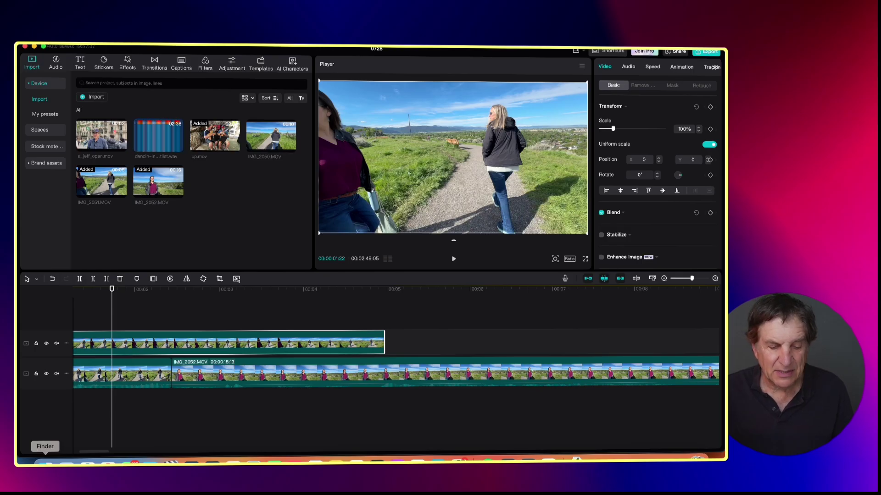
Switch to Finder, search for .mp3 and add Photowalks title song blues clean.mp3 to the timeline beneath the main clips
{"action": "left_click", "coordinate": [45, 460]}
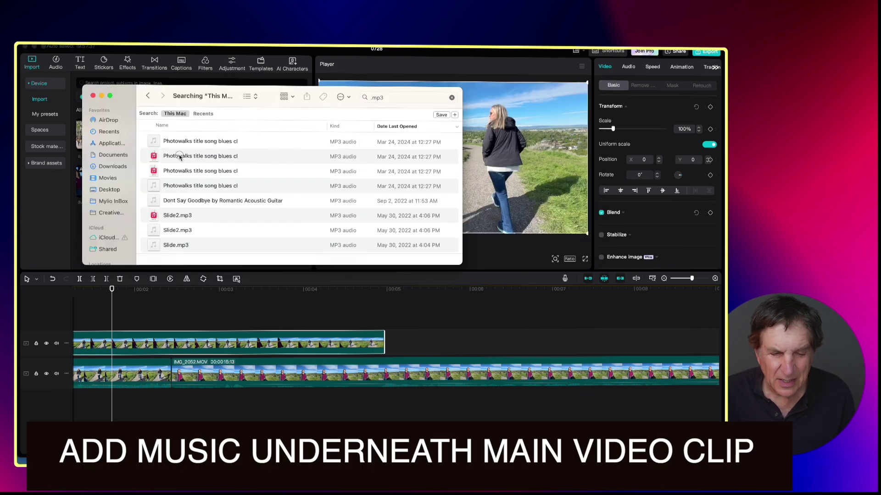
{"action": "left_click_drag", "start_coordinate": [177, 156], "coordinate": [129, 401]}
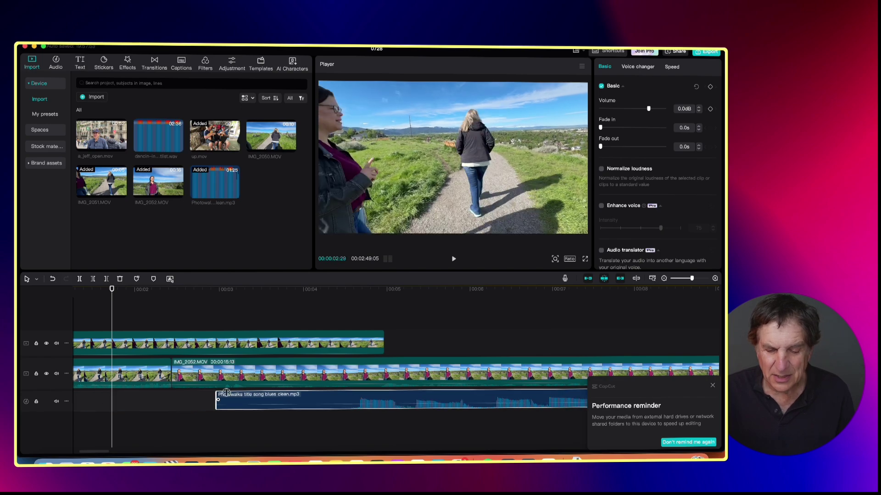
Align the music clip with the beginning of the timeline and lower its volume to -4.6 dB
{"action": "left_click_drag", "start_coordinate": [278, 394], "coordinate": [357, 390]}
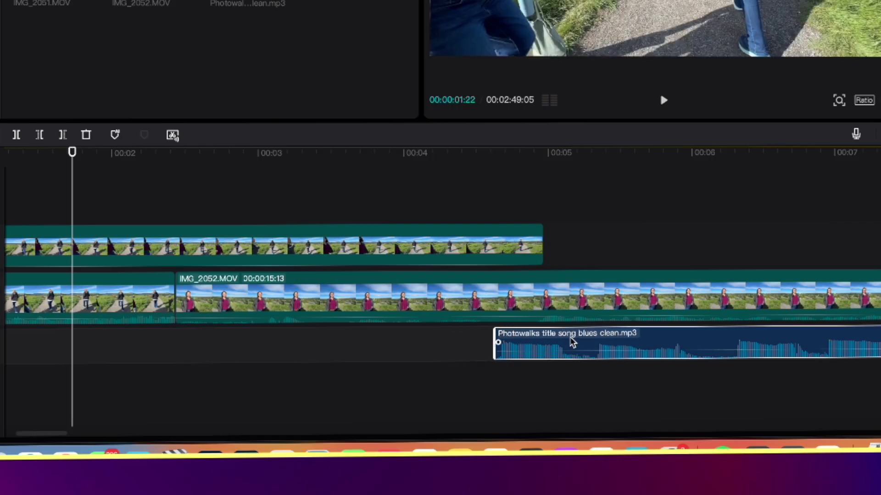
{"action": "left_click_drag", "start_coordinate": [573, 341], "coordinate": [78, 349]}
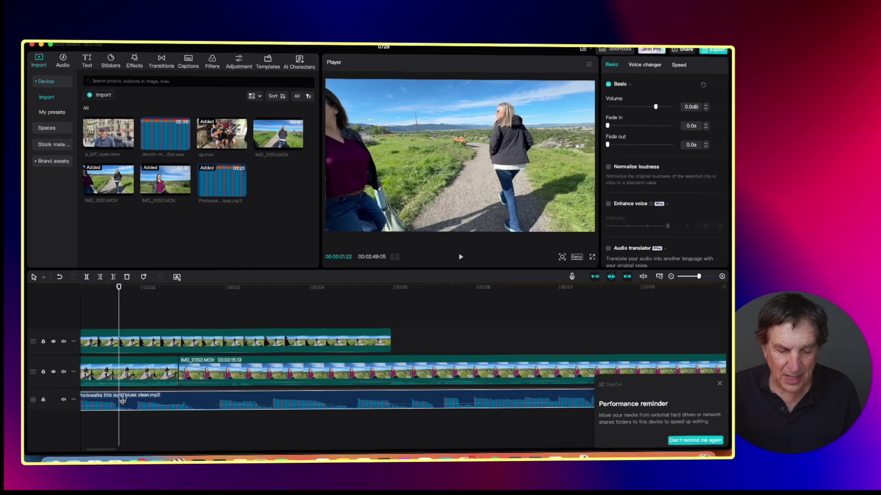
{"action": "left_click_drag", "start_coordinate": [123, 401], "coordinate": [124, 402]}
{"action": "scroll", "coordinate": [136, 400], "scroll_direction": "left", "scroll_amount": 3}
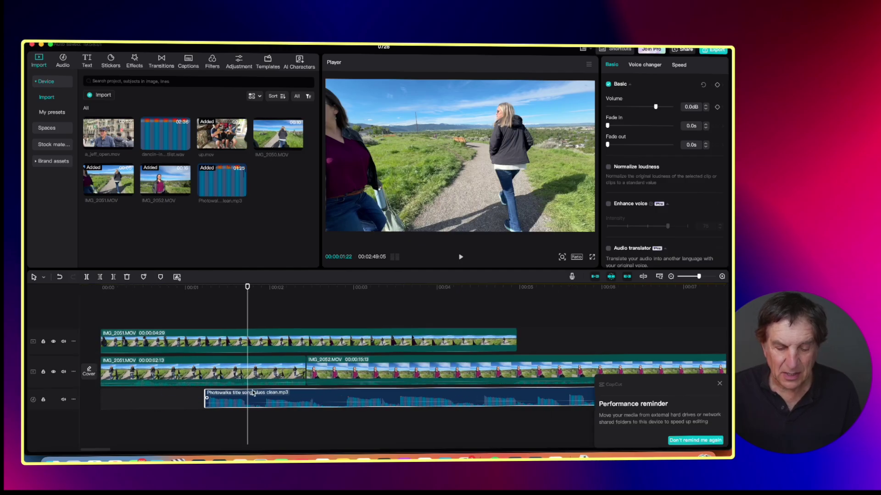
{"action": "left_click_drag", "start_coordinate": [254, 394], "coordinate": [149, 396]}
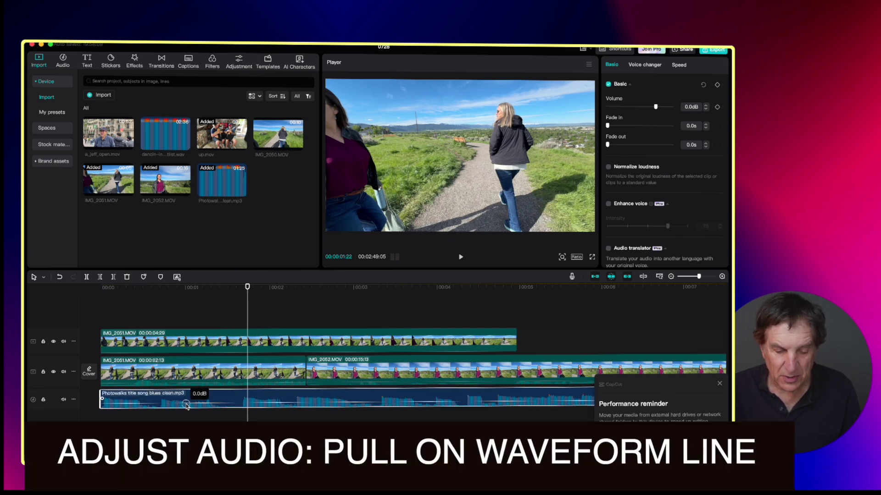
{"action": "left_click_drag", "start_coordinate": [186, 406], "coordinate": [185, 407]}
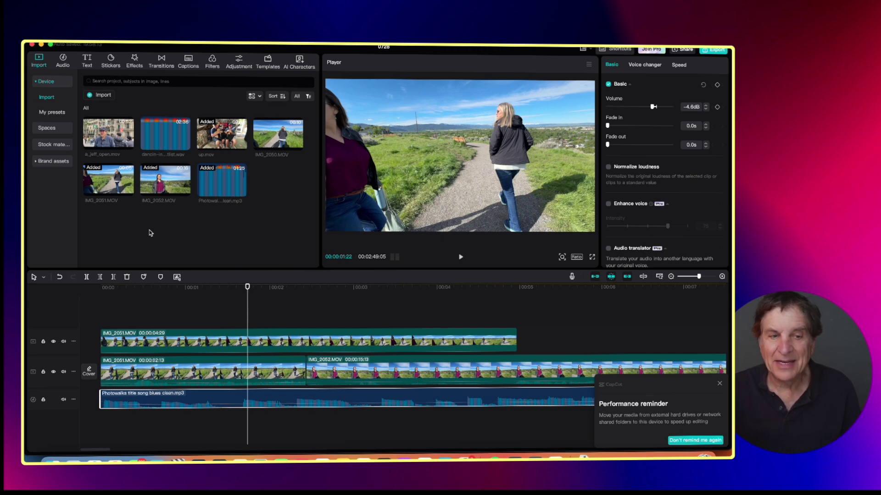
Add a default text title on a track above the B-roll clip and change its wording to "Cap Cut"
{"action": "left_click", "coordinate": [88, 60]}
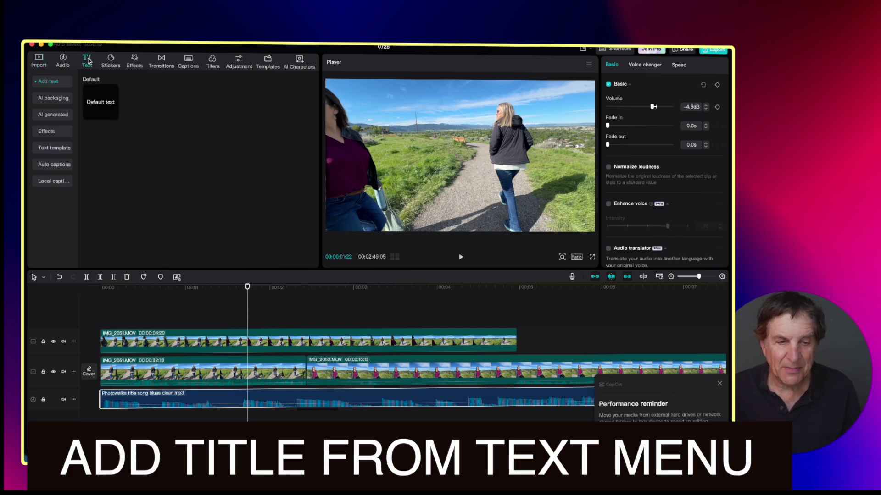
{"action": "left_click_drag", "start_coordinate": [101, 105], "coordinate": [141, 312]}
{"action": "left_click_drag", "start_coordinate": [202, 290], "coordinate": [211, 293]}
{"action": "double_click", "coordinate": [417, 157]}
{"action": "key", "text": "BackSpace"}
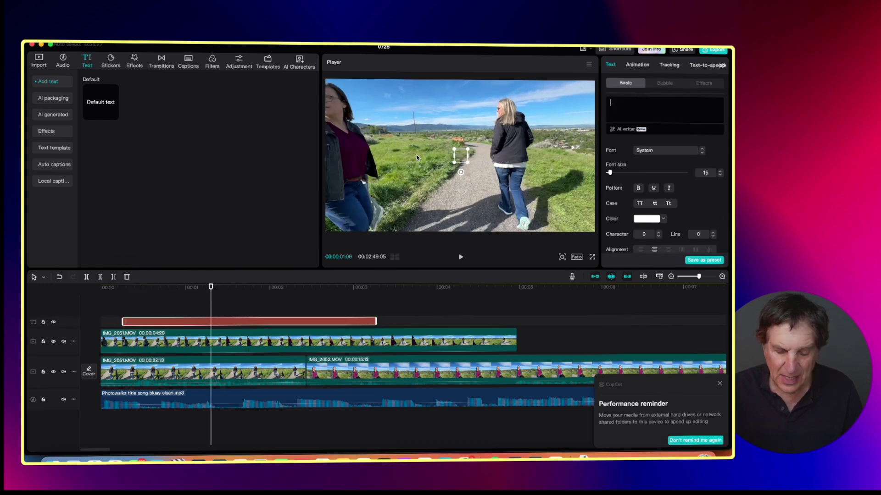
{"action": "type", "text": "Cap Cut"}
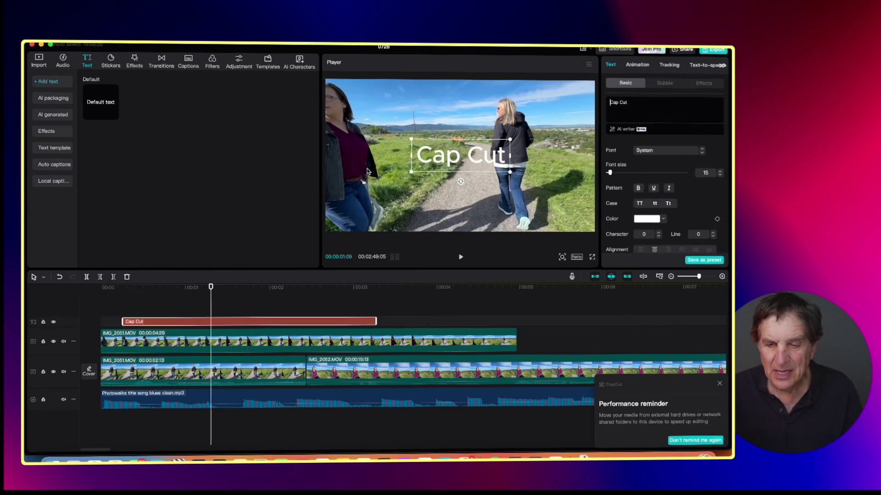
{"action": "left_click", "coordinate": [381, 176]}
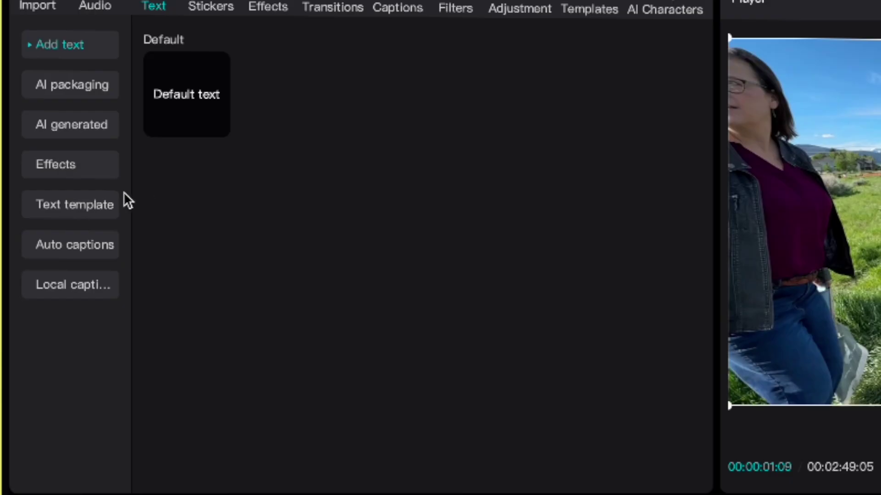
Add the green and white SECOND ROUND text template on a track above the Cap Cut title, with the playhead at 00:00:01:25
{"action": "left_click", "coordinate": [95, 212]}
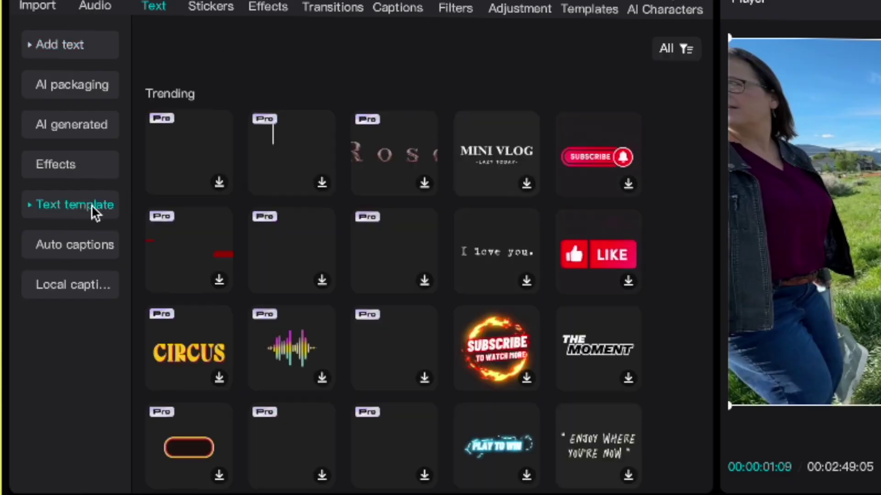
{"action": "mouse_move", "coordinate": [588, 240]}
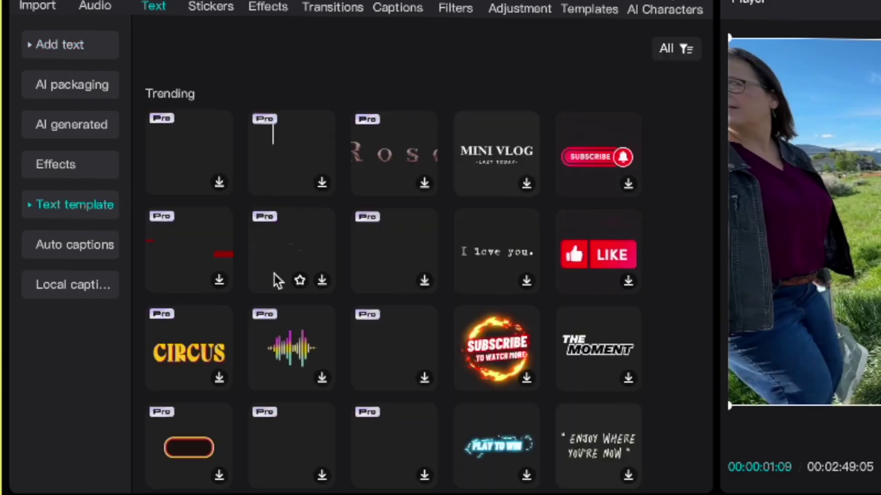
{"action": "scroll", "coordinate": [295, 316], "scroll_direction": "down", "scroll_amount": 7}
{"action": "scroll", "coordinate": [295, 315], "scroll_direction": "down", "scroll_amount": 2}
{"action": "left_click_drag", "start_coordinate": [495, 216], "coordinate": [259, 301]}
{"action": "left_click", "coordinate": [141, 300]}
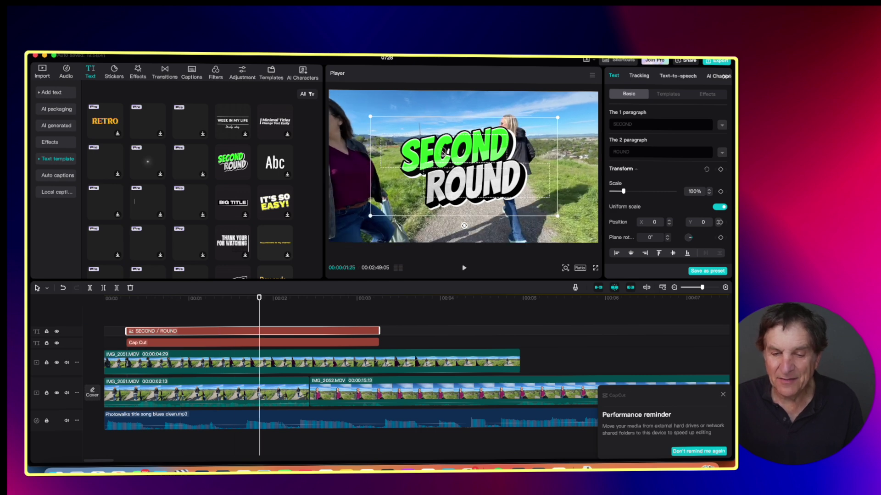
{"action": "left_click", "coordinate": [440, 158]}
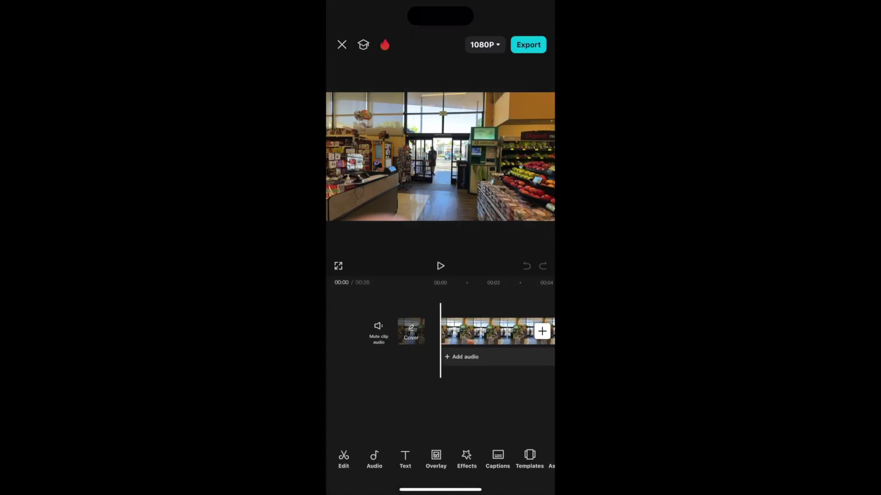
In the CapCut mobile app, split the grocery store clip at 00:06 and delete the part before the cut
{"action": "left_click_drag", "start_coordinate": [486, 331], "coordinate": [355, 331]}
{"action": "left_click", "coordinate": [440, 331]}
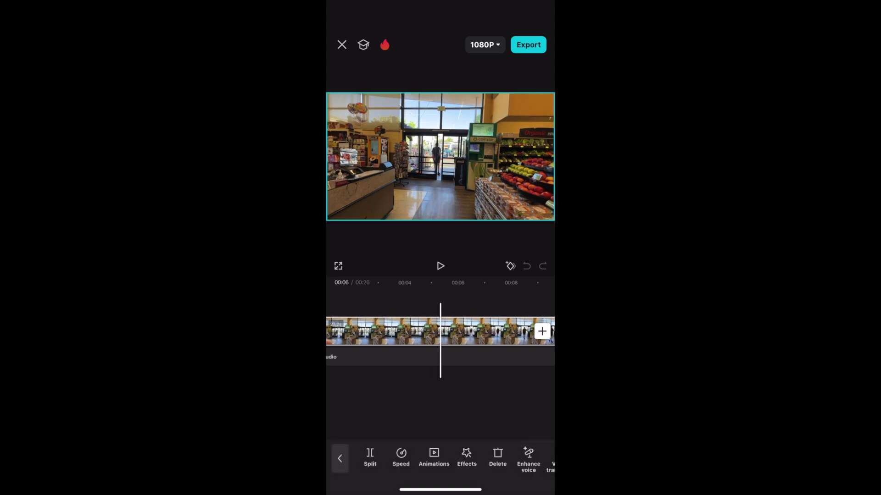
{"action": "left_click", "coordinate": [369, 457]}
{"action": "left_click", "coordinate": [383, 331]}
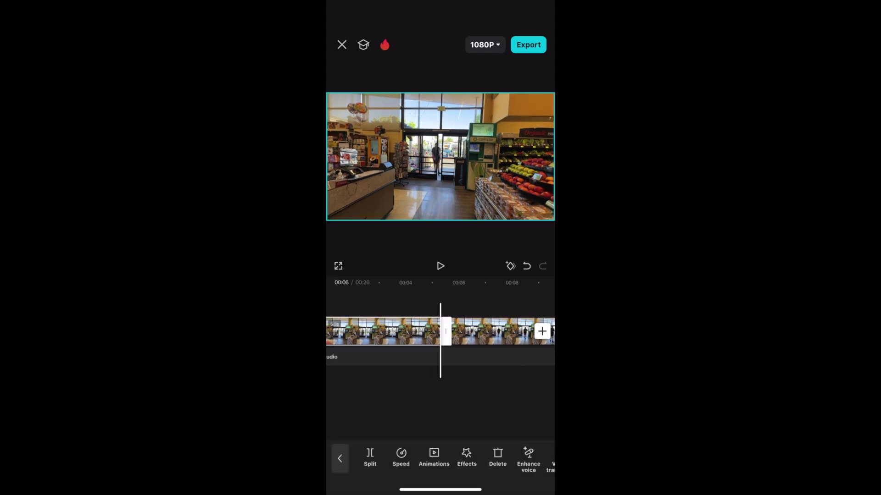
{"action": "left_click", "coordinate": [498, 457]}
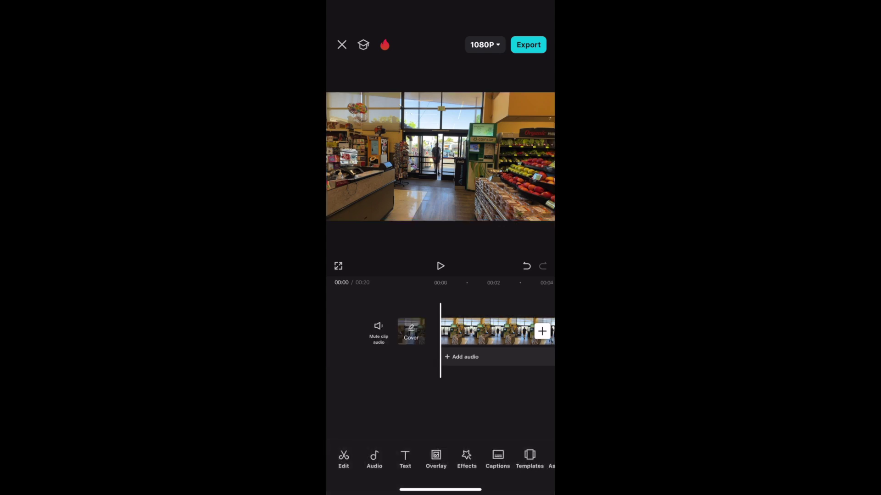
Split the grocery store clip at 00:08 and delete the part after the cut
{"action": "scroll", "coordinate": [440, 332], "scroll_direction": "right", "scroll_amount": 4}
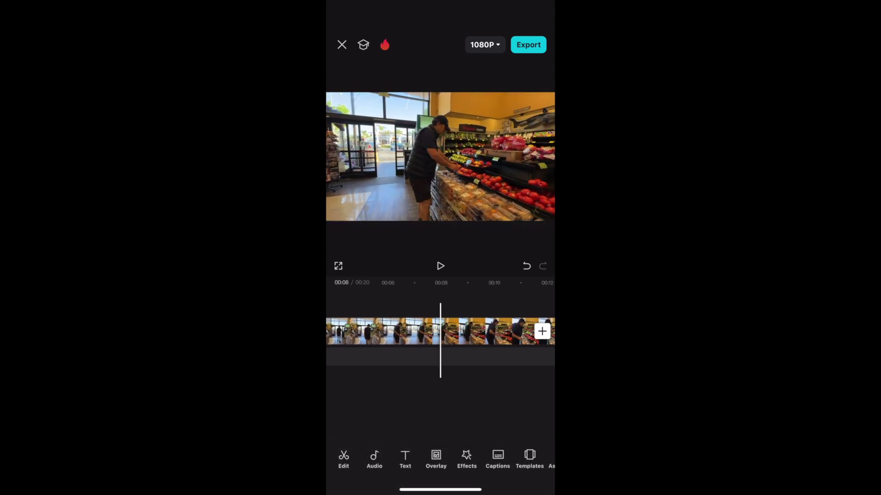
{"action": "scroll", "coordinate": [440, 331], "scroll_direction": "left", "scroll_amount": 1}
{"action": "scroll", "coordinate": [441, 331], "scroll_direction": "right", "scroll_amount": 1}
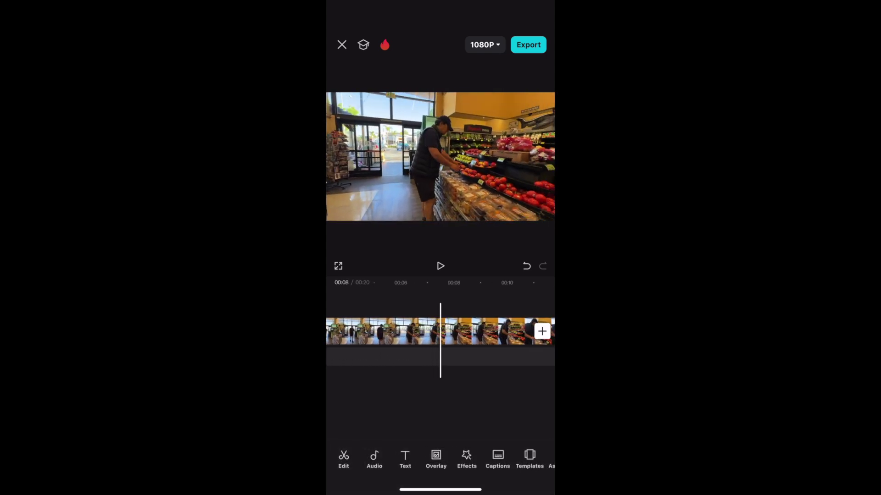
{"action": "left_click", "coordinate": [404, 331]}
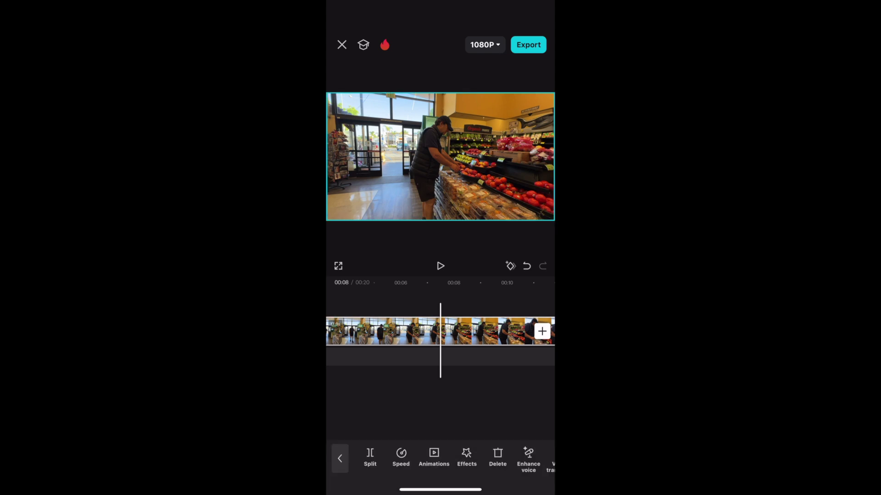
{"action": "left_click", "coordinate": [370, 457]}
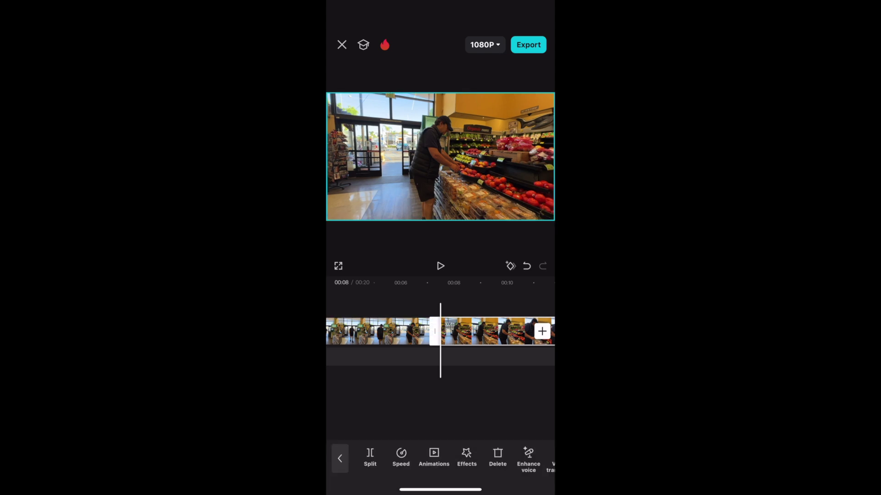
{"action": "left_click", "coordinate": [340, 459]}
{"action": "left_click", "coordinate": [485, 331]}
{"action": "left_click", "coordinate": [498, 458]}
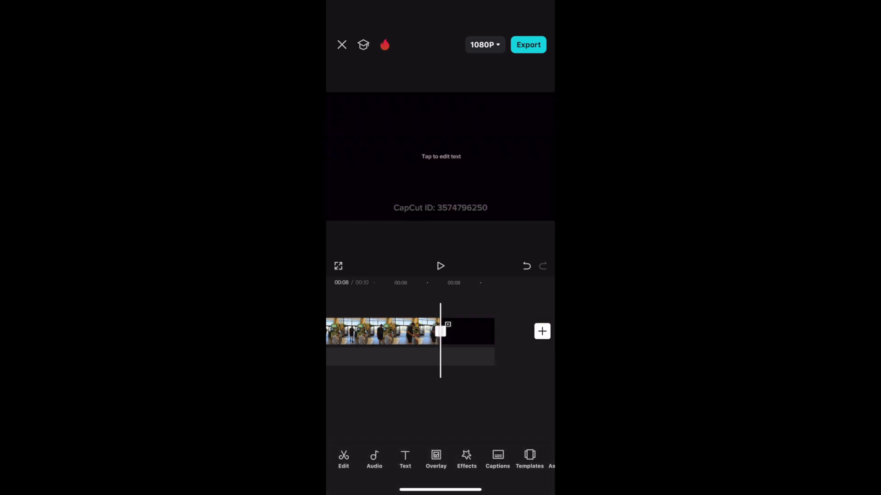
Add the 12-second apples video to the main track directly after the grocery store clip
{"action": "left_click", "coordinate": [542, 331]}
{"action": "left_click", "coordinate": [363, 167]}
{"action": "left_click", "coordinate": [527, 460]}
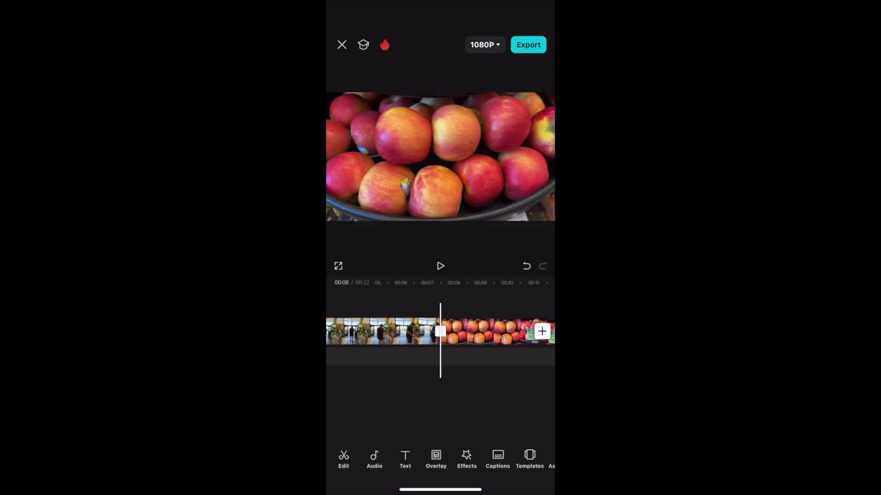
Add the 12-second apples video as an overlay above the grocery store clip, starting at 00:05
{"action": "mouse_move", "coordinate": [487, 358]}
{"action": "left_mouse_down"}
{"action": "mouse_move", "coordinate": [365, 358]}
{"action": "mouse_move", "coordinate": [493, 358]}
{"action": "left_mouse_up"}
{"action": "scroll", "coordinate": [440, 331], "scroll_direction": "left", "scroll_amount": 10}
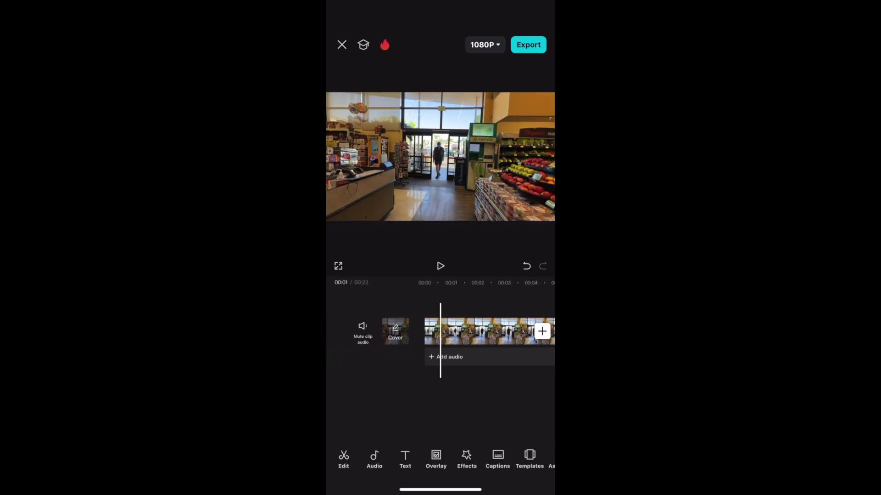
{"action": "mouse_move", "coordinate": [477, 358]}
{"action": "left_mouse_down"}
{"action": "mouse_move", "coordinate": [487, 357]}
{"action": "mouse_move", "coordinate": [466, 358]}
{"action": "left_mouse_up"}
{"action": "scroll", "coordinate": [440, 332], "scroll_direction": "right", "scroll_amount": 3}
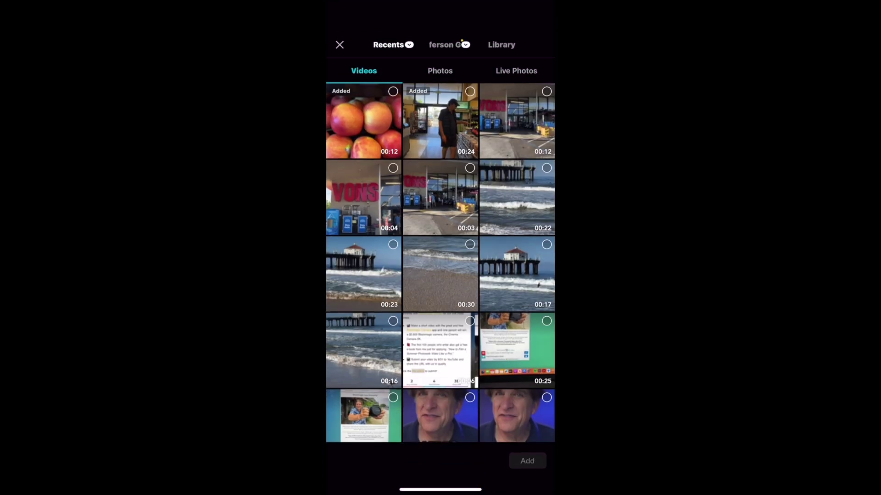
{"action": "left_click", "coordinate": [363, 121]}
{"action": "left_click", "coordinate": [541, 43]}
{"action": "left_click", "coordinate": [527, 460]}
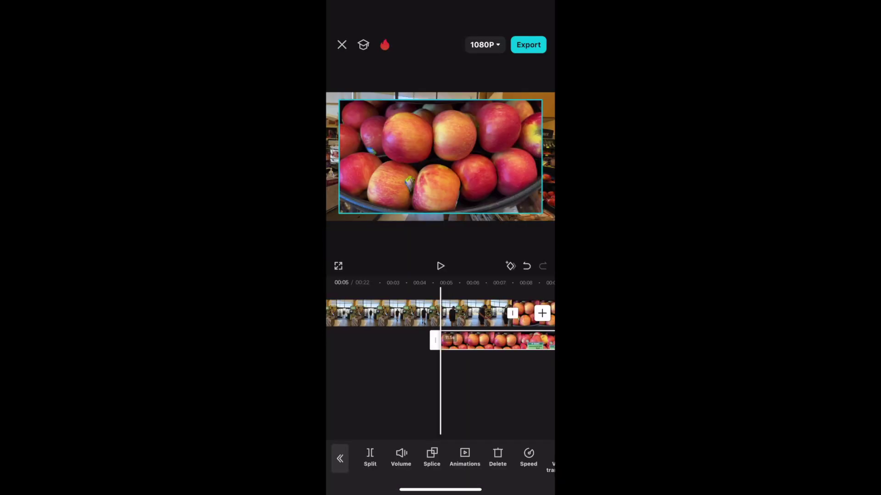
Enlarge the apples overlay to fill the whole frame, check it along the timeline and deselect it
{"action": "left_click_drag", "start_coordinate": [440, 389], "coordinate": [441, 390]}
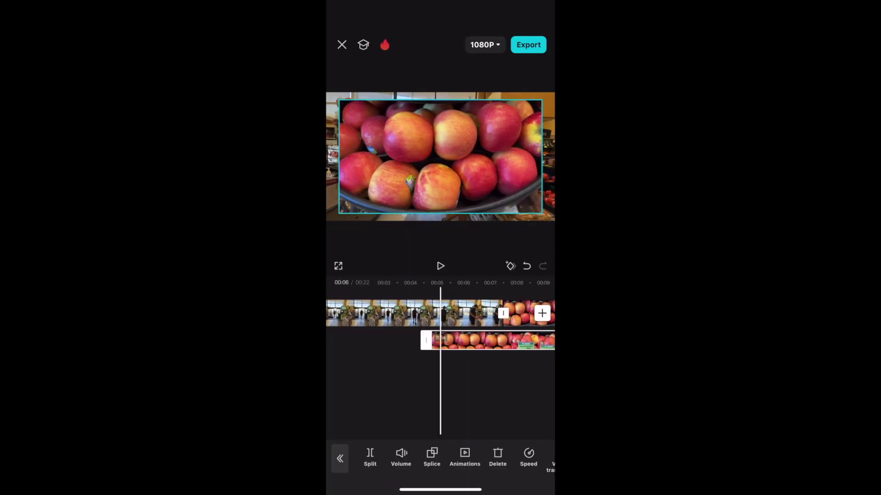
{"action": "left_click_drag", "start_coordinate": [542, 214], "coordinate": [554, 221]}
{"action": "scroll", "coordinate": [441, 325], "scroll_direction": "right", "scroll_amount": 10}
{"action": "scroll", "coordinate": [440, 326], "scroll_direction": "right", "scroll_amount": 10}
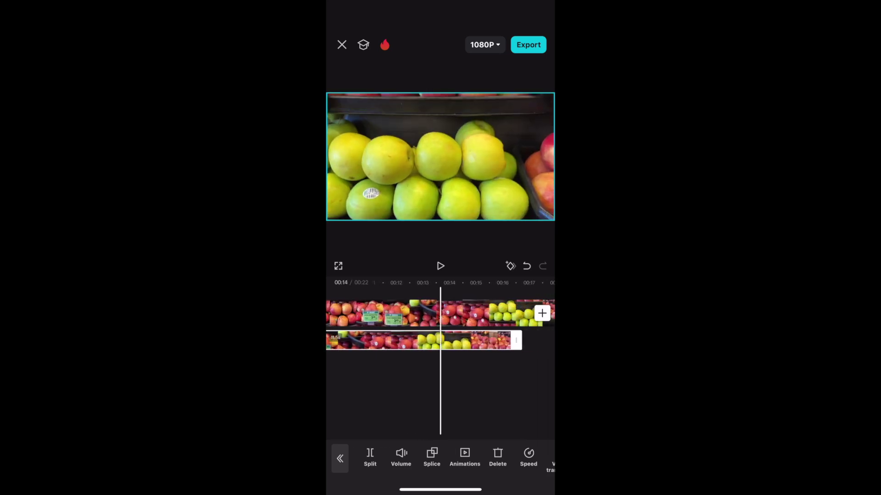
{"action": "left_click", "coordinate": [340, 458]}
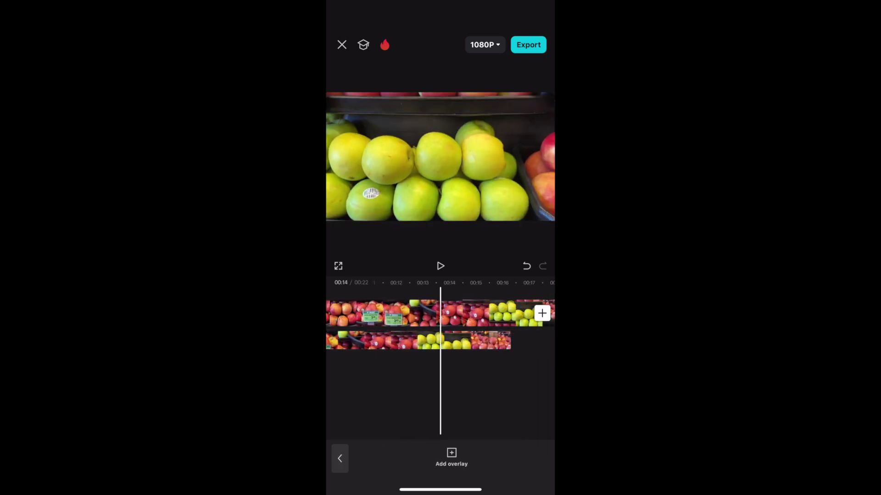